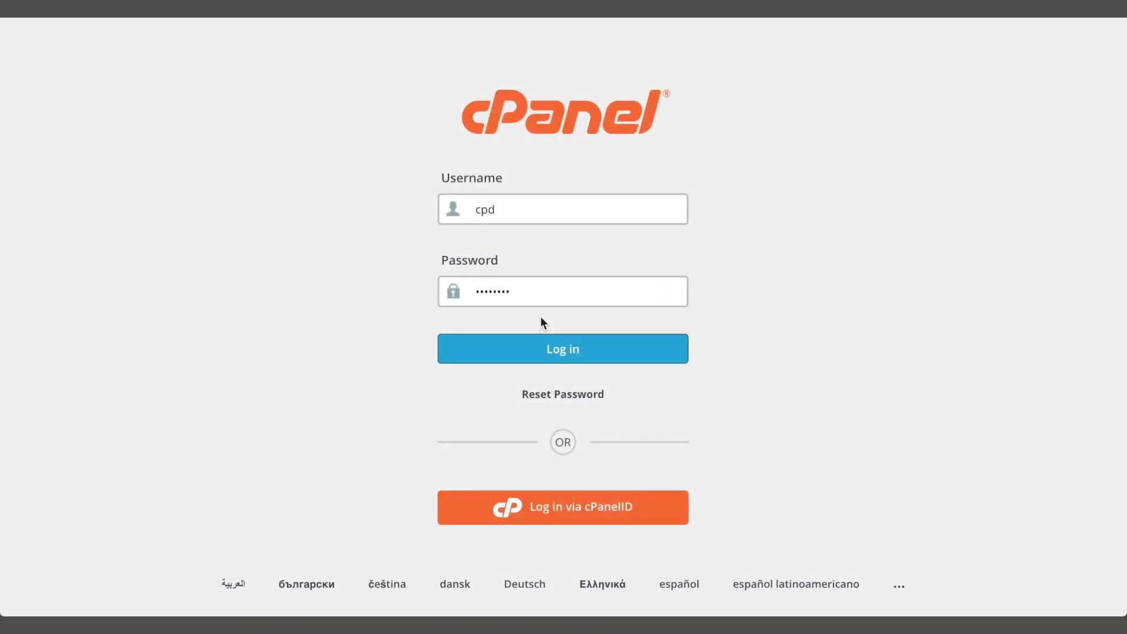
Step: Sign in to cPanel with the entered username and password
{"action": "left_click", "coordinate": [573, 350]}
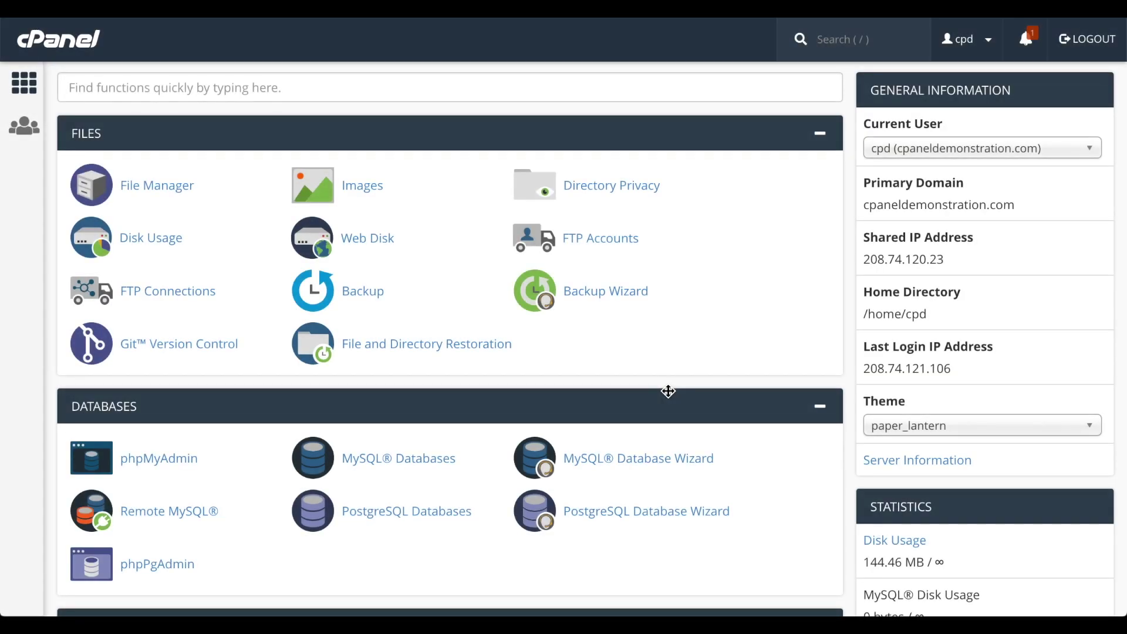
{"action": "scroll", "coordinate": [669, 391], "scroll_direction": "down", "scroll_amount": 4}
{"action": "scroll", "coordinate": [669, 391], "scroll_direction": "down", "scroll_amount": 2}
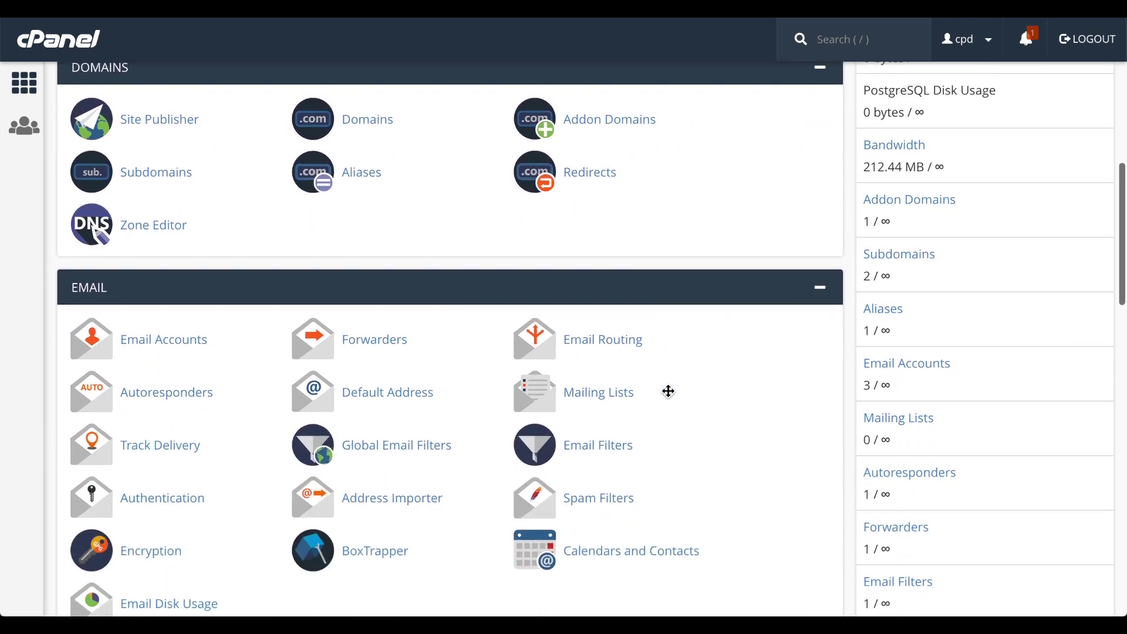
{"action": "scroll", "coordinate": [668, 392], "scroll_direction": "down", "scroll_amount": 1}
{"action": "scroll", "coordinate": [668, 391], "scroll_direction": "down", "scroll_amount": 1}
{"action": "scroll", "coordinate": [668, 391], "scroll_direction": "down", "scroll_amount": 2}
{"action": "scroll", "coordinate": [668, 391], "scroll_direction": "down", "scroll_amount": 1}
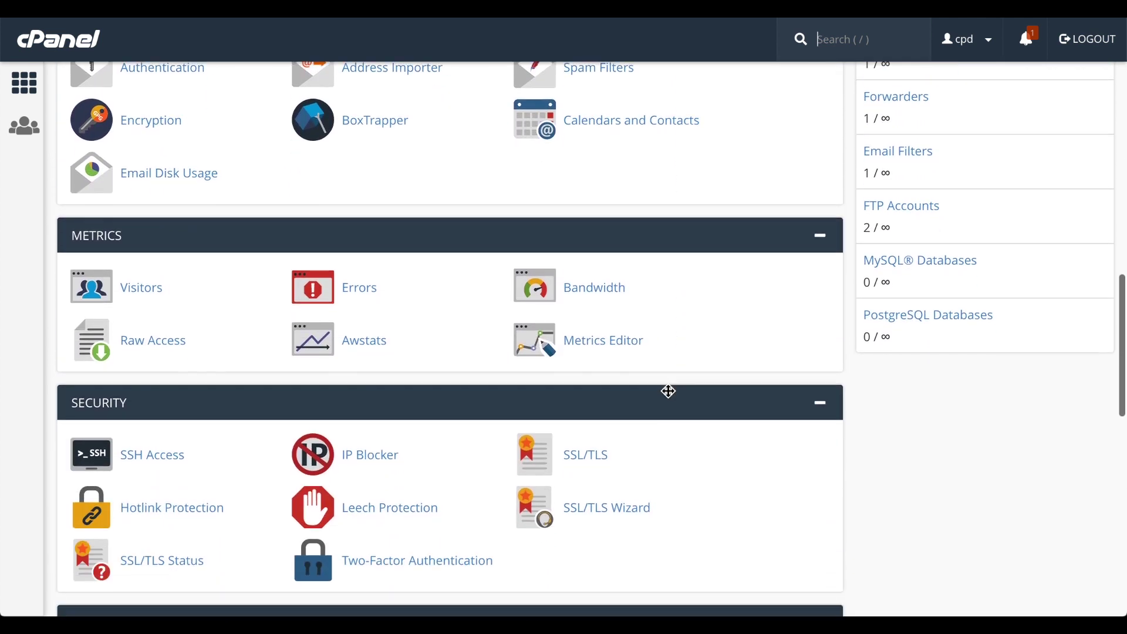
{"action": "scroll", "coordinate": [668, 391], "scroll_direction": "down", "scroll_amount": 1}
Step: Open Two-Factor Authentication under Security and start setup to display the QR code and key
{"action": "left_click", "coordinate": [440, 470]}
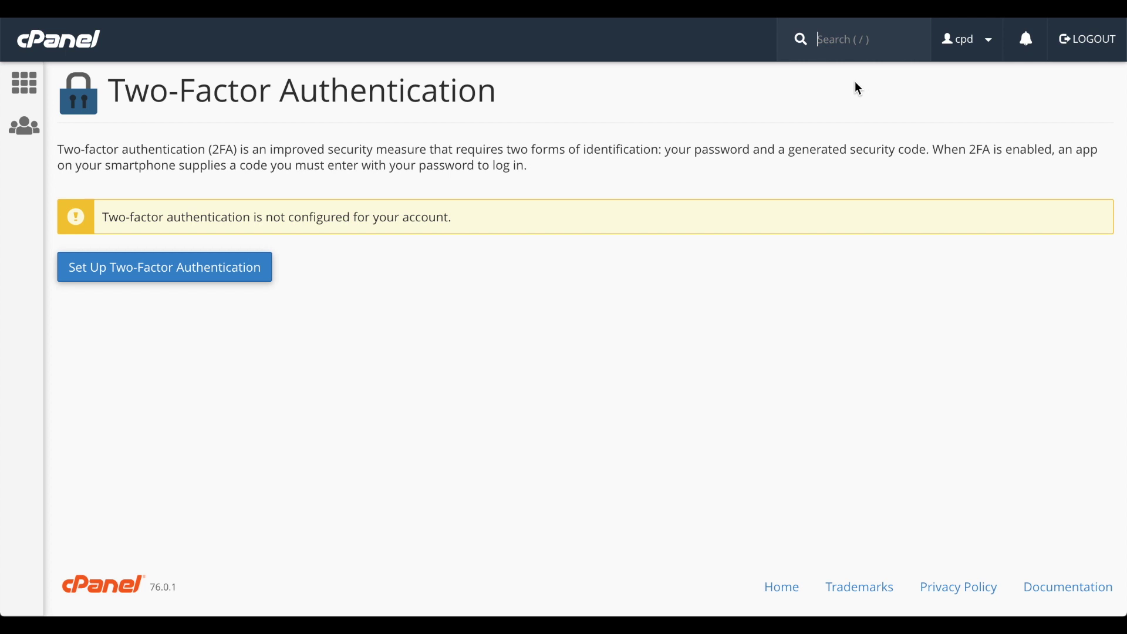
{"action": "left_click", "coordinate": [256, 269]}
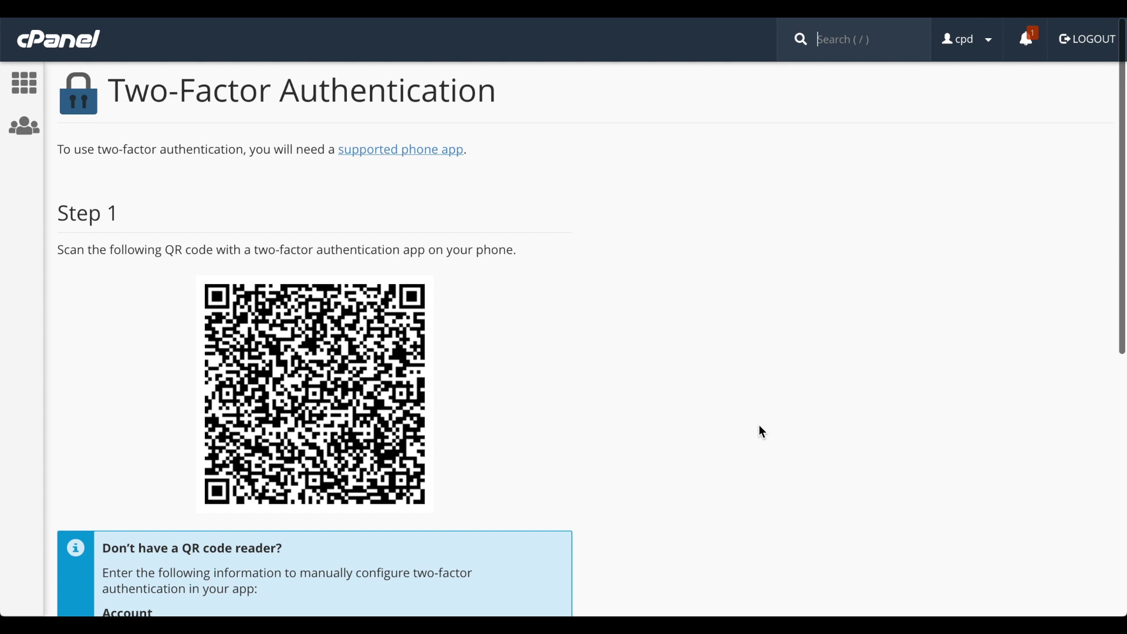
{"action": "scroll", "coordinate": [759, 431], "scroll_direction": "down", "scroll_amount": 2}
{"action": "scroll", "coordinate": [760, 430], "scroll_direction": "down", "scroll_amount": 1}
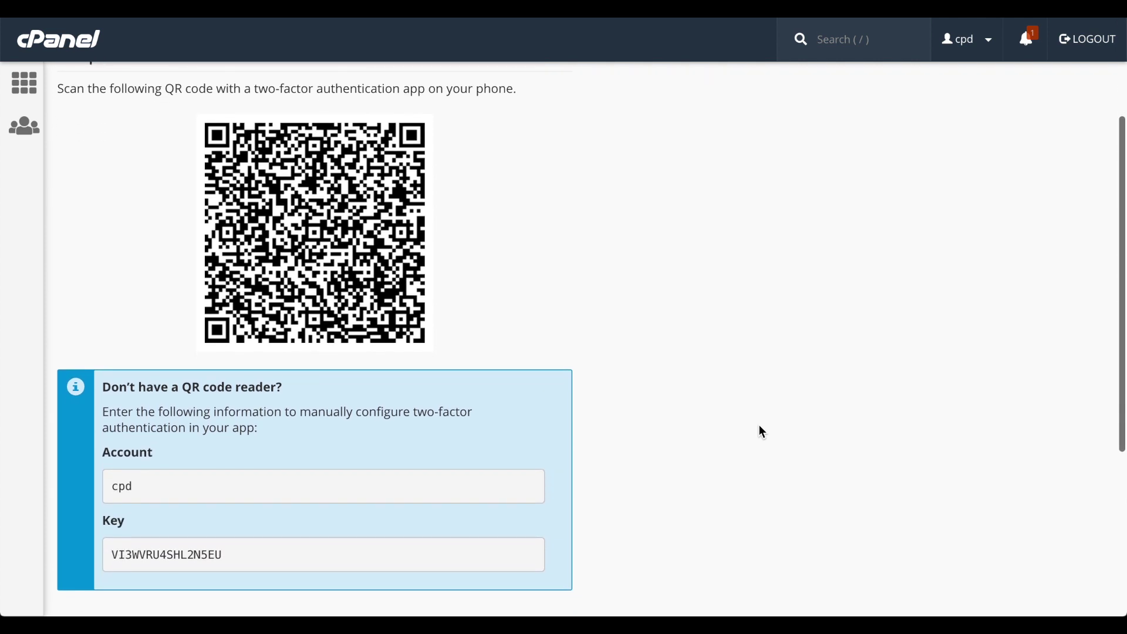
{"action": "scroll", "coordinate": [760, 430], "scroll_direction": "down", "scroll_amount": 1}
{"action": "key", "text": "slash"}
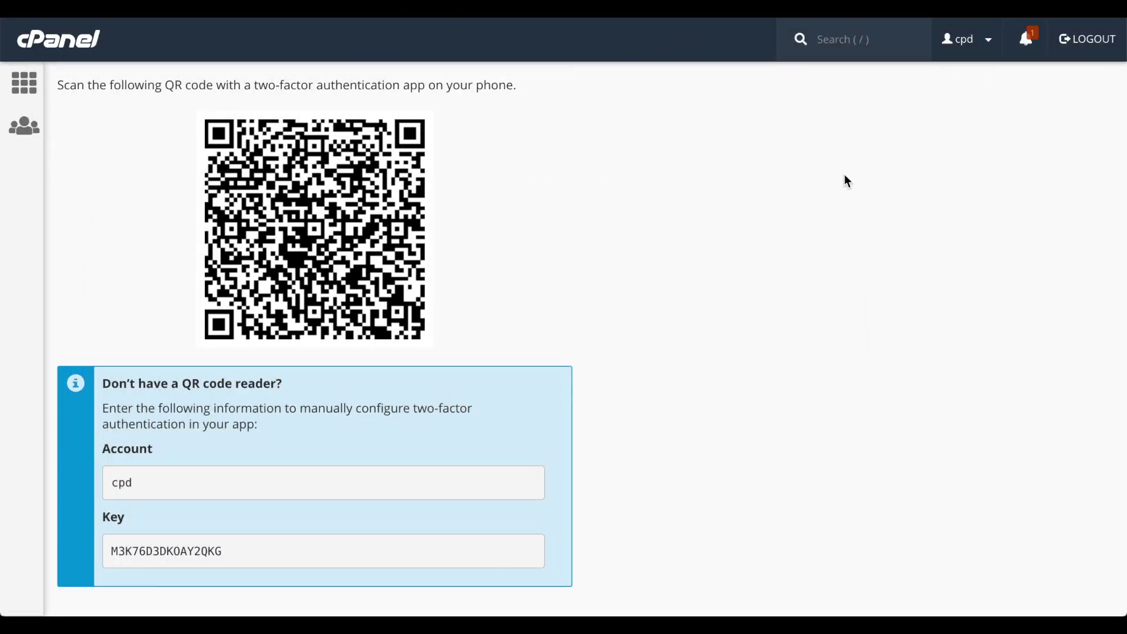
{"action": "scroll", "coordinate": [844, 181], "scroll_direction": "down", "scroll_amount": 3}
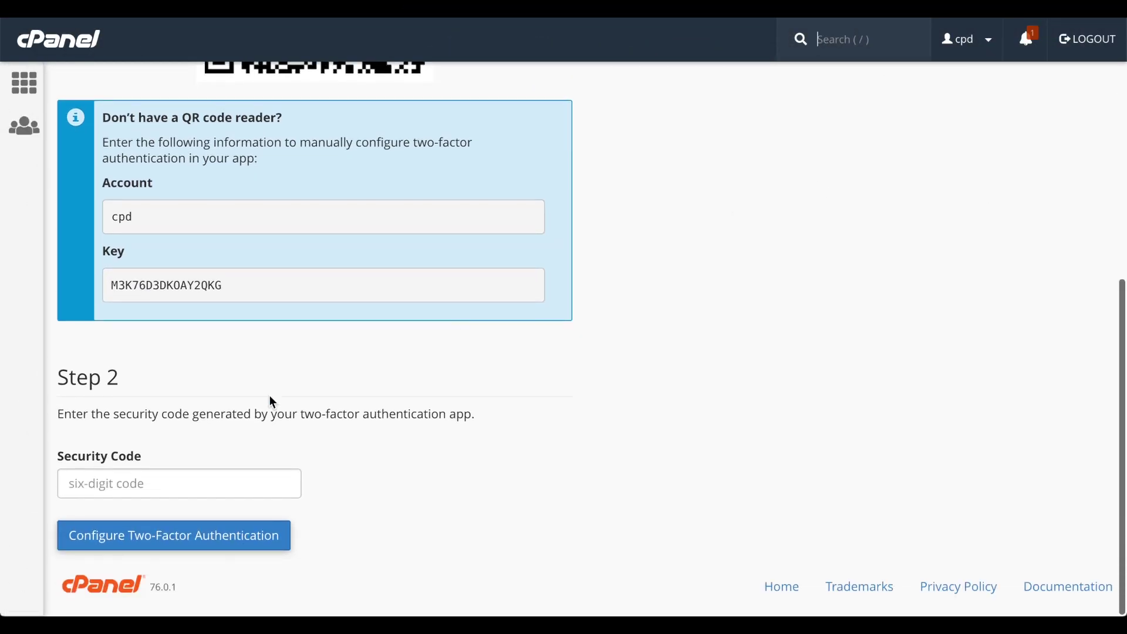
Step: Enter the authenticator app's six-digit security code to configure two-factor authentication
{"action": "left_click", "coordinate": [181, 482]}
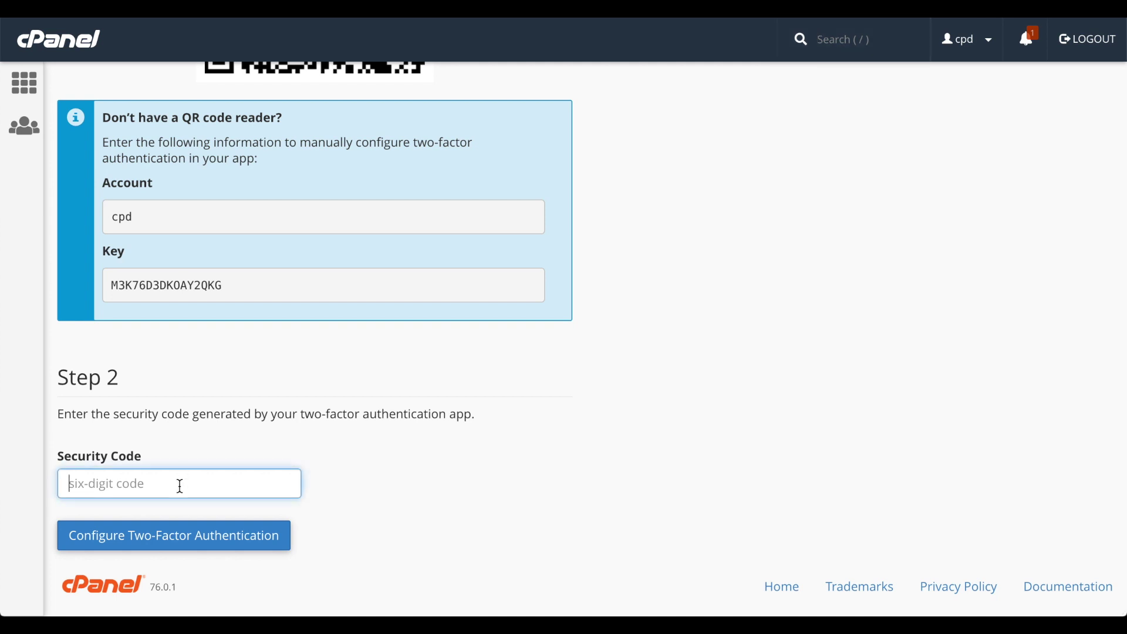
{"action": "left_click", "coordinate": [104, 535]}
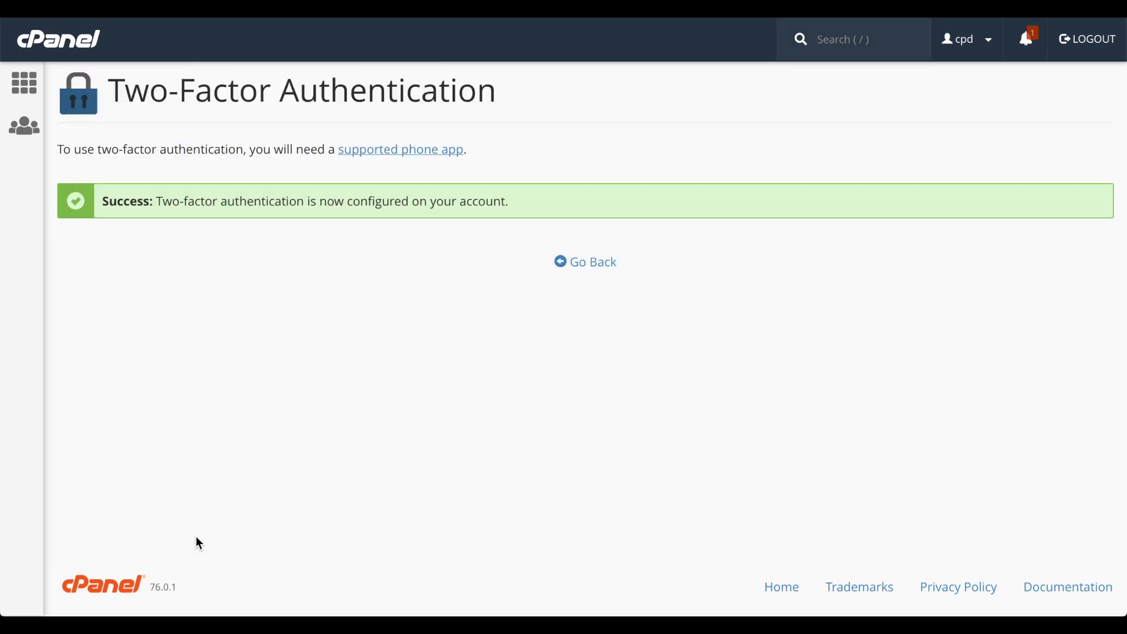
Step: Log out, then log back in with username, password and the authenticator security code
{"action": "key", "text": "slash"}
{"action": "left_click", "coordinate": [1088, 43]}
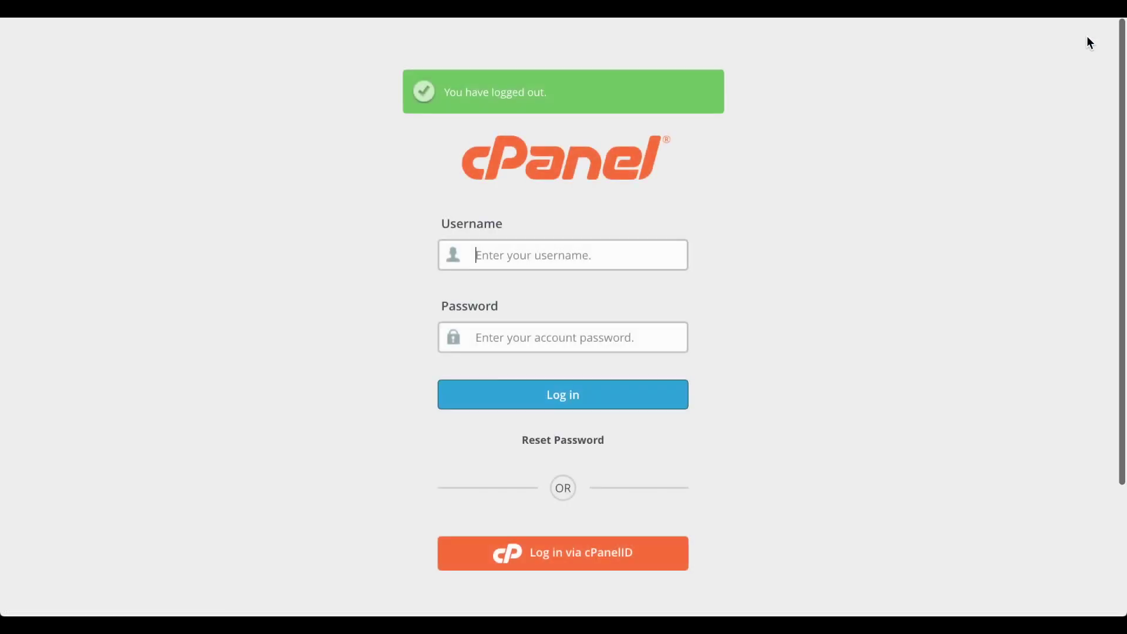
{"action": "left_click", "coordinate": [637, 254]}
{"action": "type", "text": "cpd"}
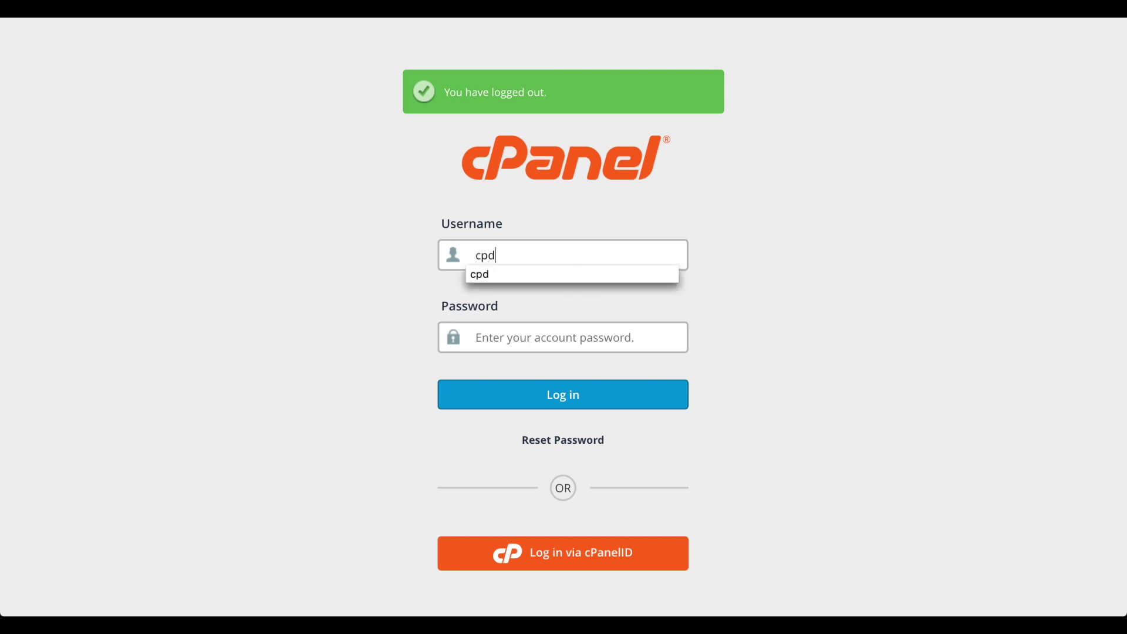
{"action": "key", "text": "Tab"}
{"action": "type", "text": "****"}
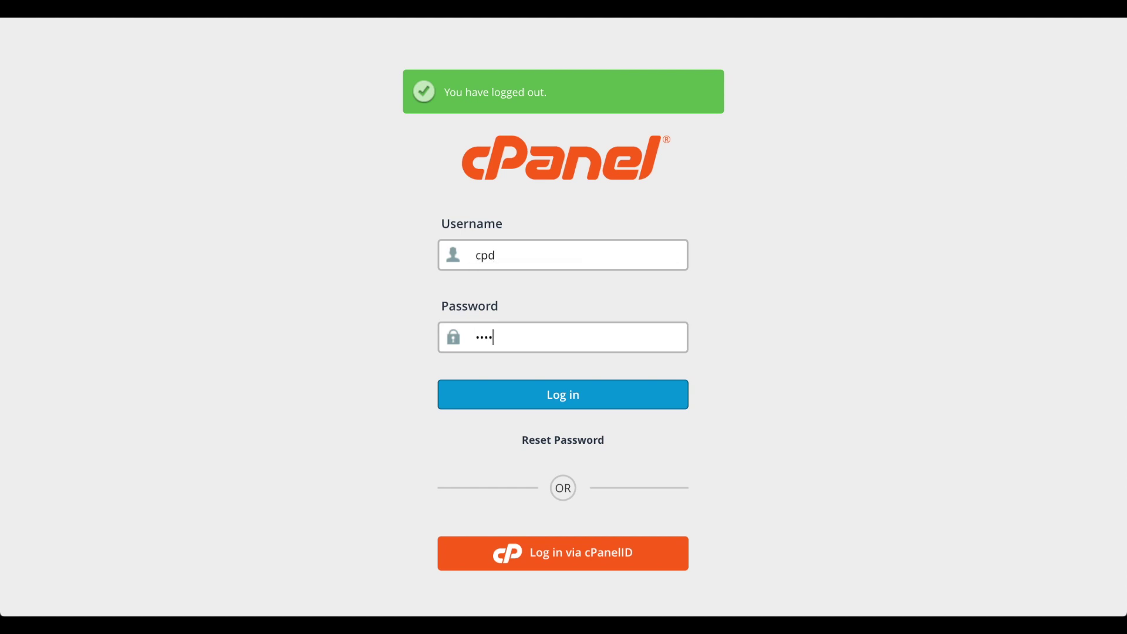
{"action": "type", "text": "****"}
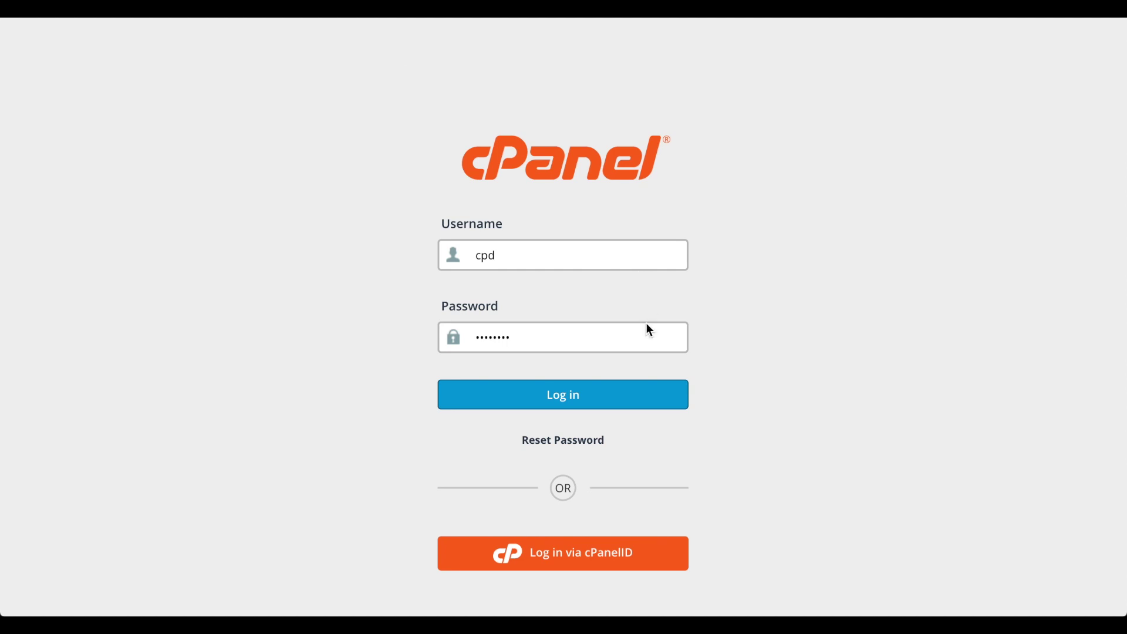
{"action": "left_click", "coordinate": [646, 395]}
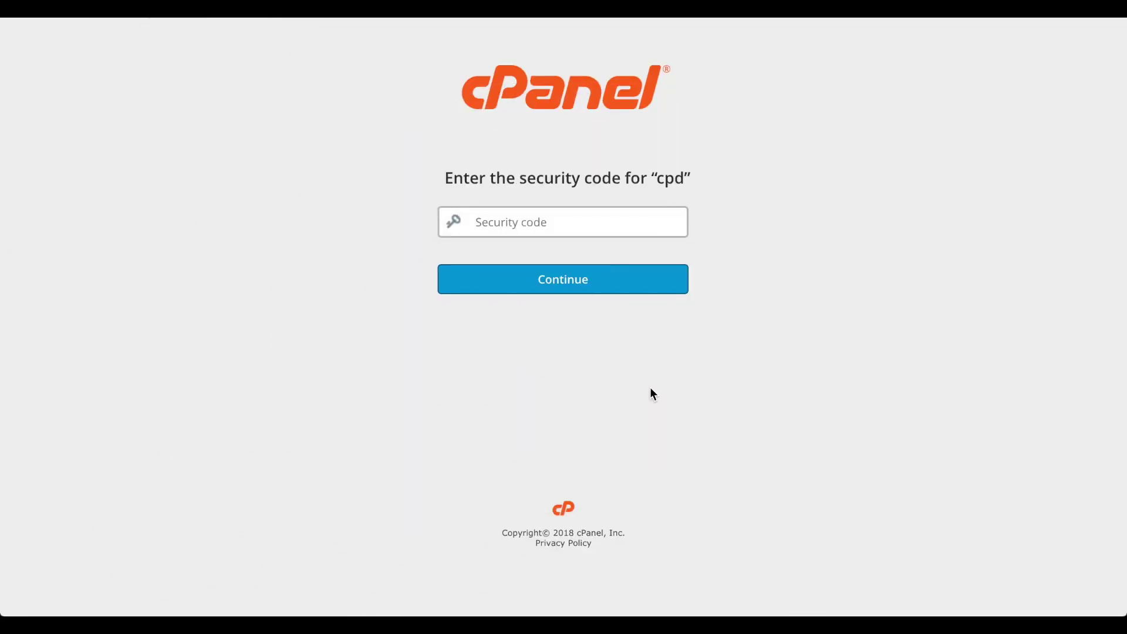
{"action": "left_click", "coordinate": [593, 291]}
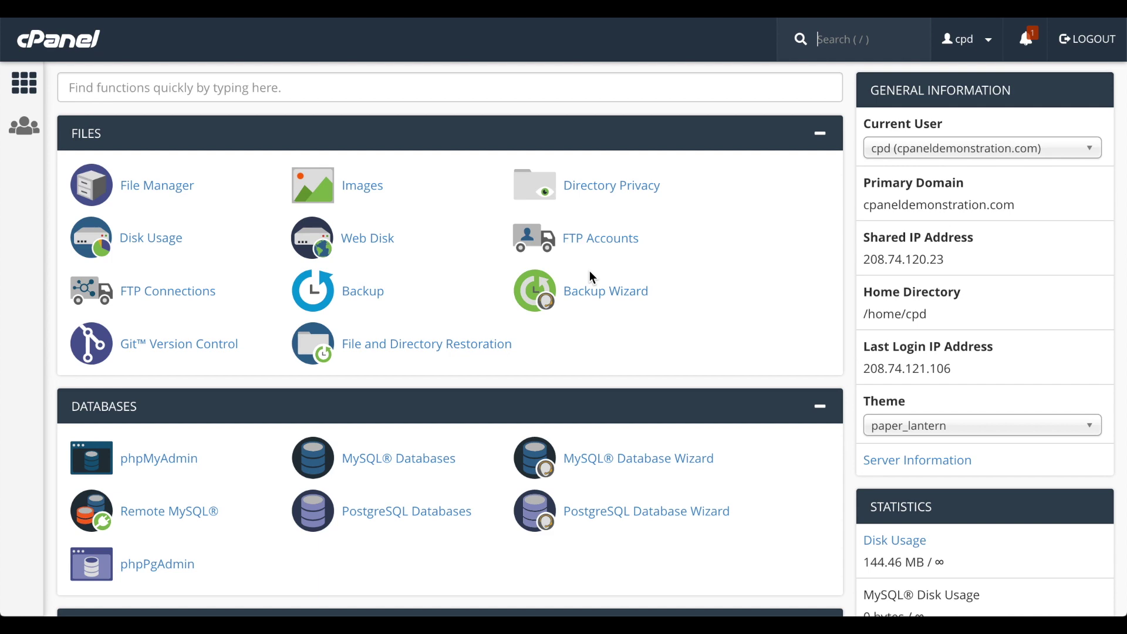
{"action": "scroll", "coordinate": [589, 270], "scroll_direction": "down", "scroll_amount": 5}
{"action": "scroll", "coordinate": [589, 270], "scroll_direction": "down", "scroll_amount": 5}
{"action": "scroll", "coordinate": [585, 270], "scroll_direction": "down", "scroll_amount": 5}
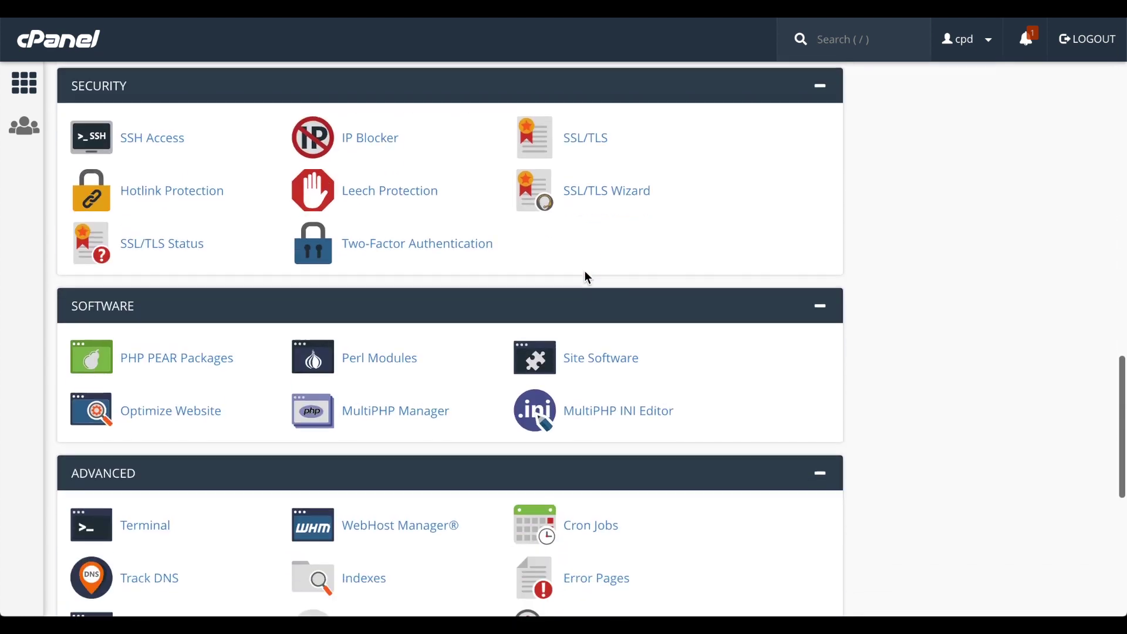
Step: Open the Two-Factor Authentication page and choose to remove two-factor authentication
{"action": "left_click", "coordinate": [440, 250]}
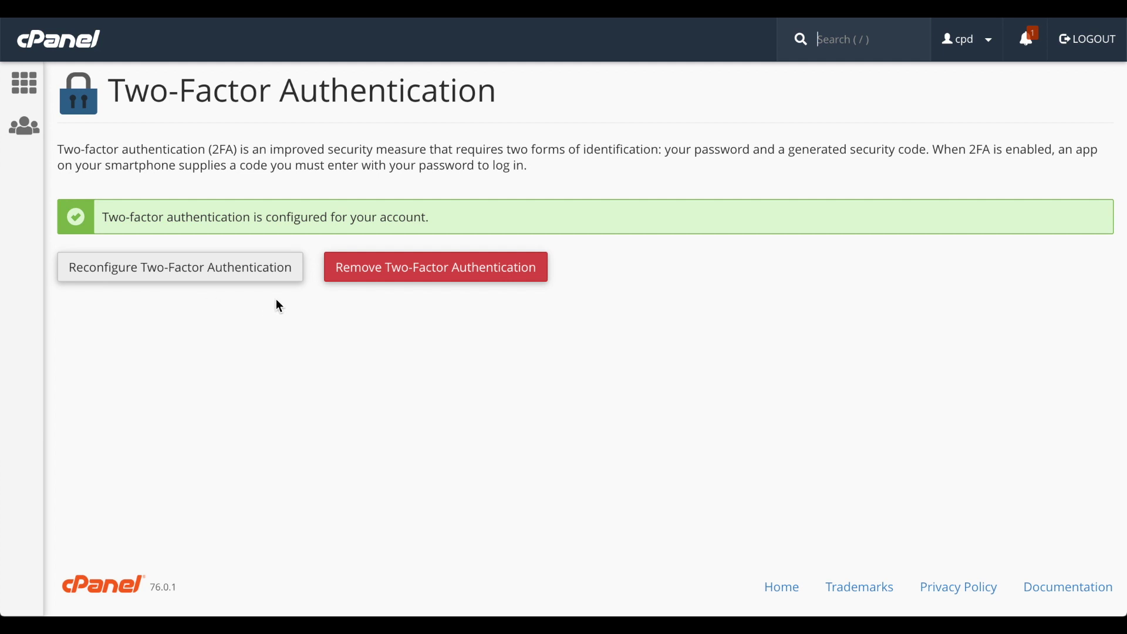
{"action": "left_click", "coordinate": [426, 278]}
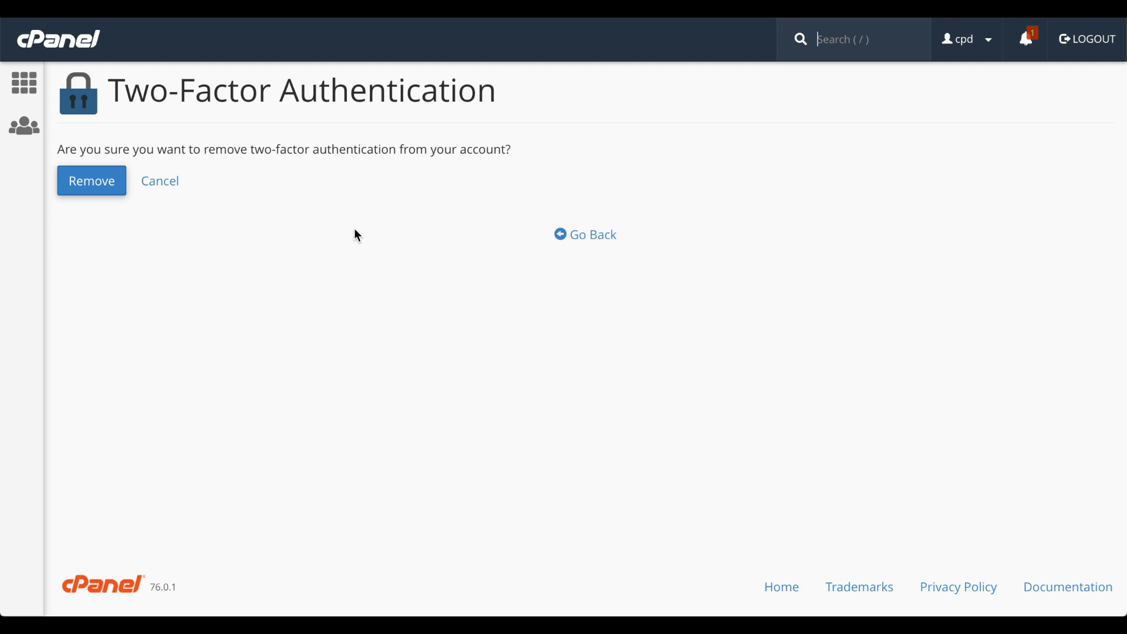
Step: Confirm removing two-factor authentication from the account
{"action": "left_click", "coordinate": [90, 192]}
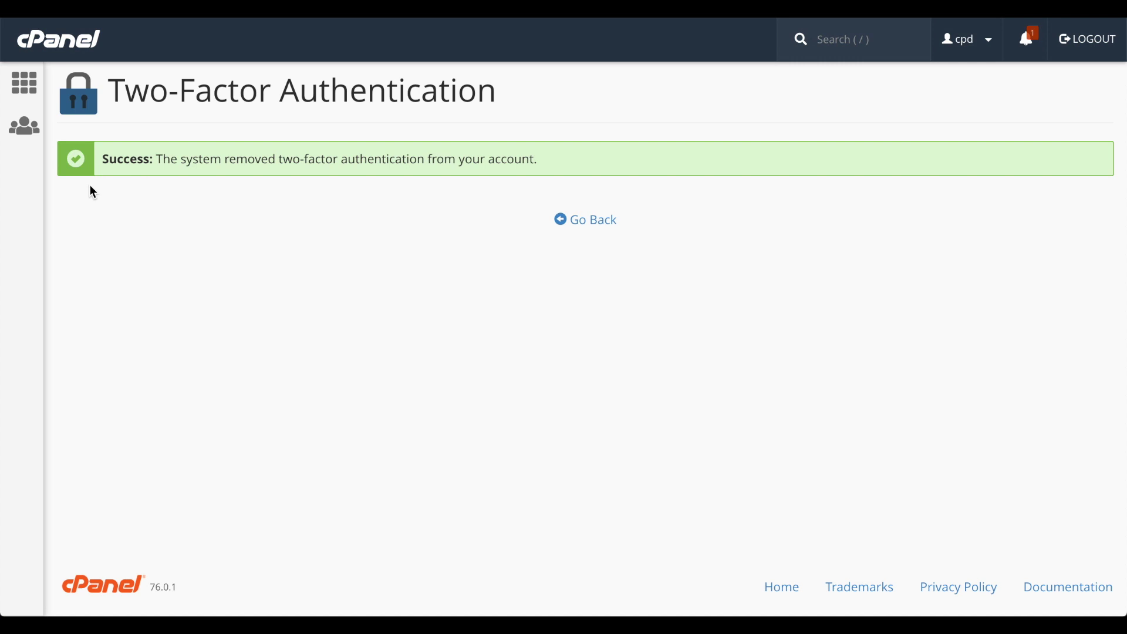